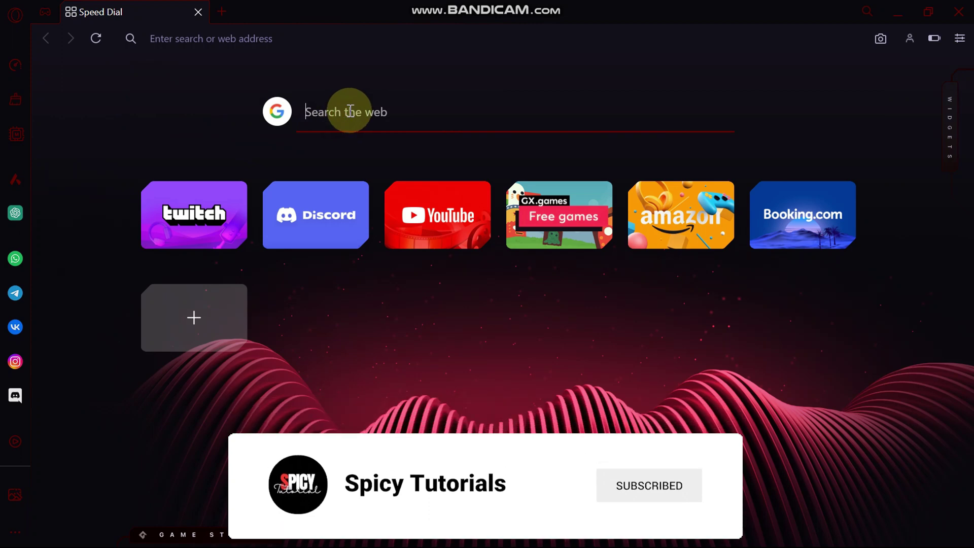
Search Google for 'qbittorrent download for pc' and open the official qBittorrent download result
click(347, 108)
text(qbittorrent down)
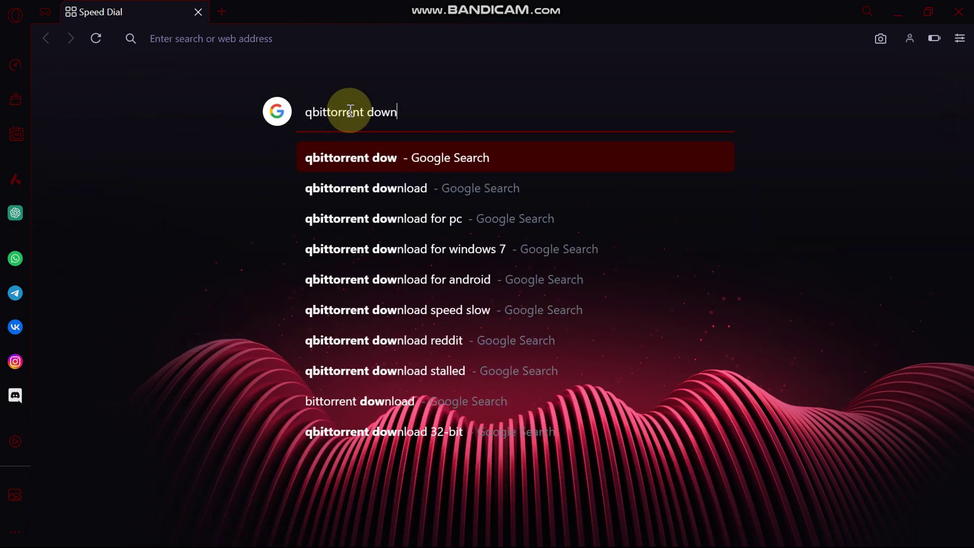
text(load for pc)
key(Return)
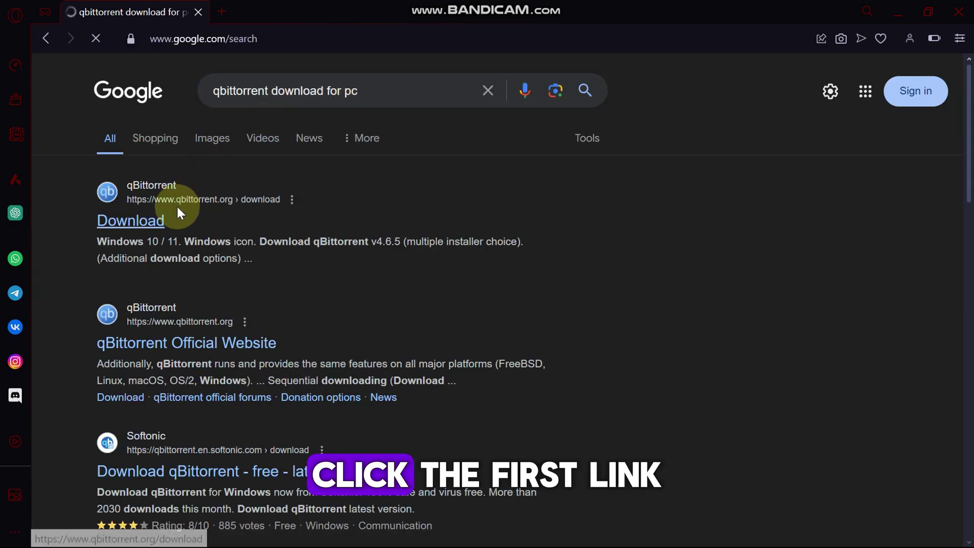
click(130, 221)
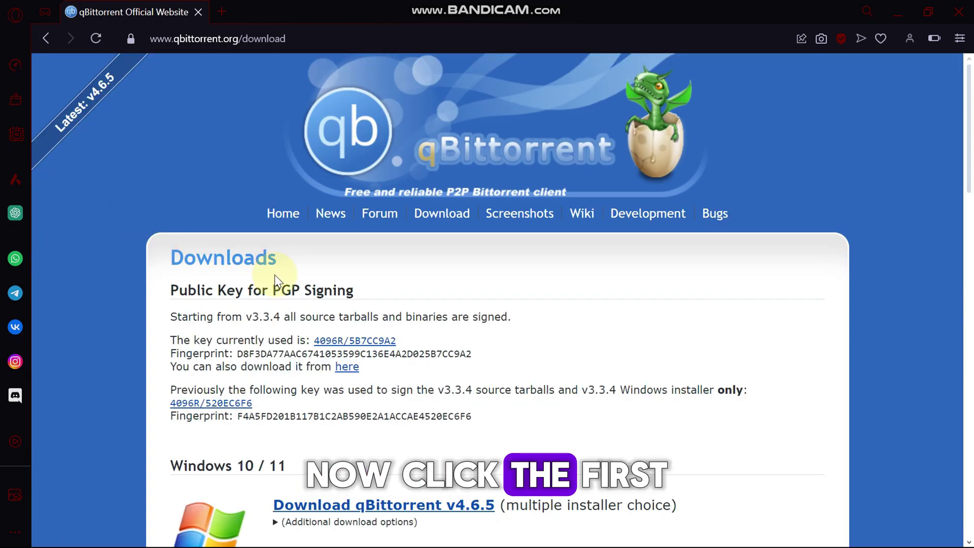
scroll(277, 278, down, 2)
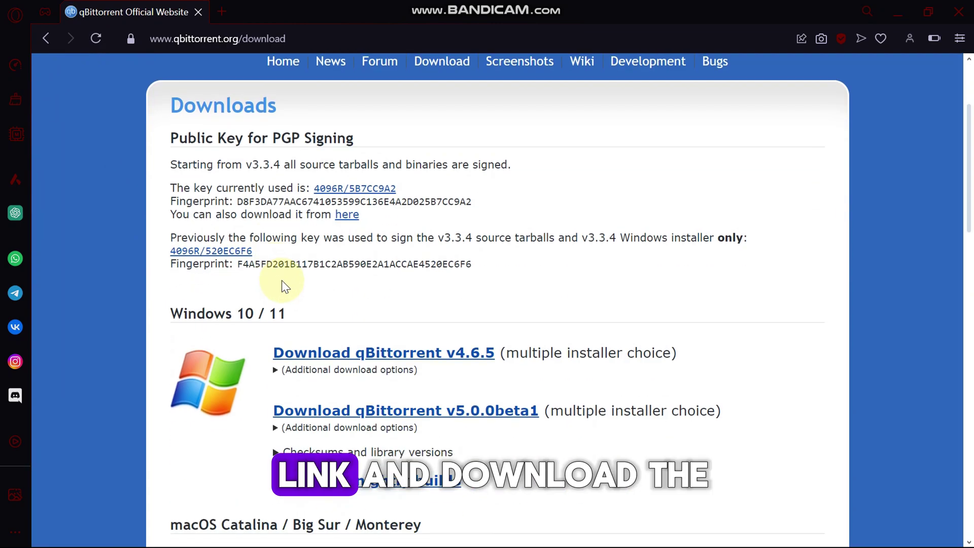
Follow the Windows 10 / 11 'Download qBittorrent v4.6.5' link to its FossHub page
click(372, 361)
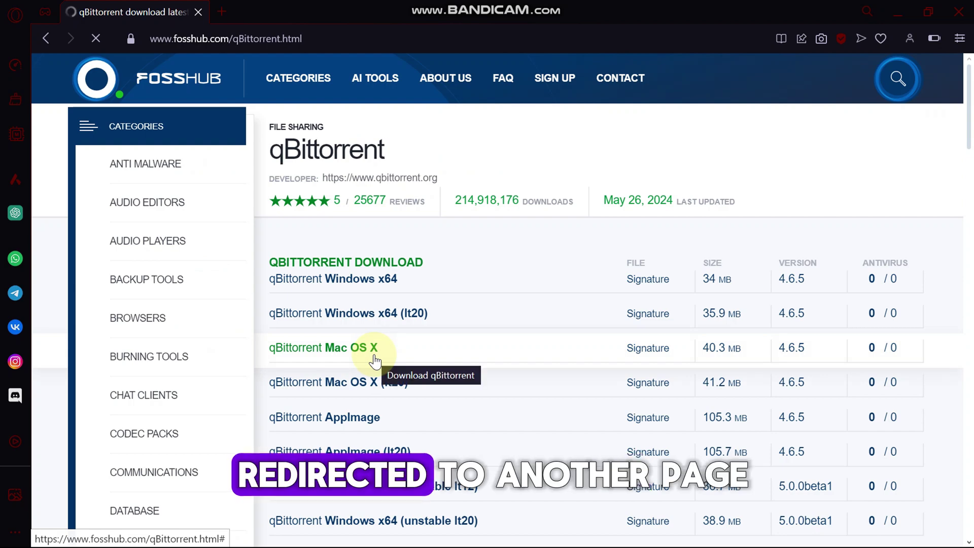
scroll(380, 327, down, 2)
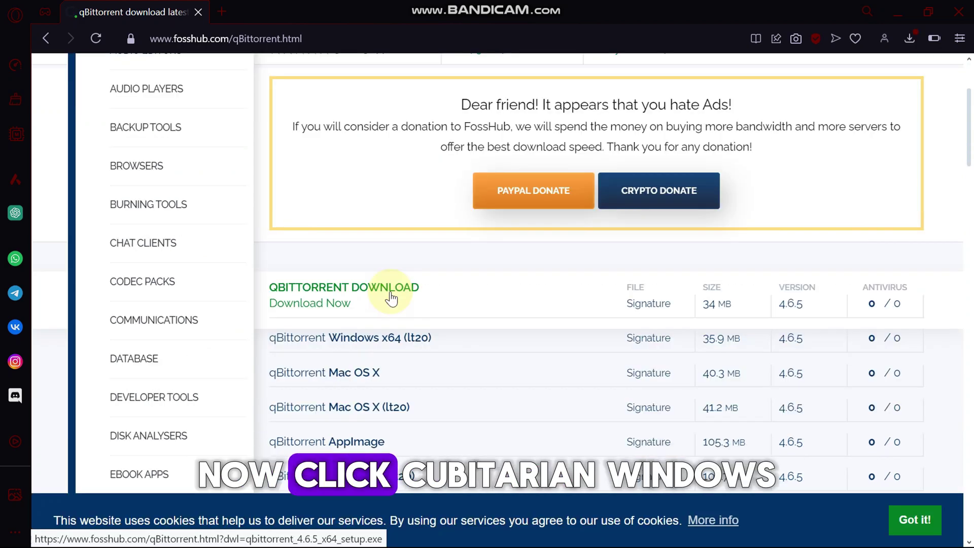
Save the qBittorrent Windows x64 setup to Downloads, launch it, and close Explorer
click(390, 294)
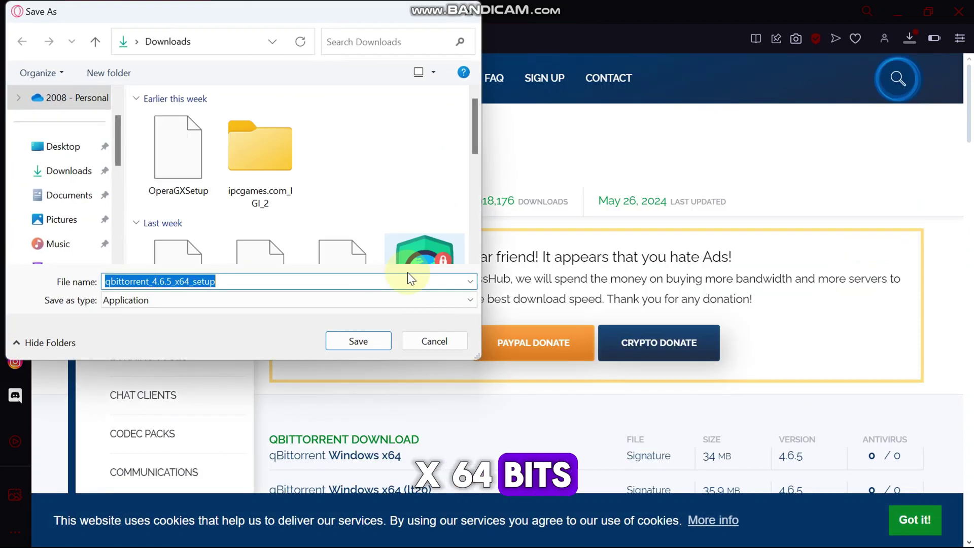
click(354, 346)
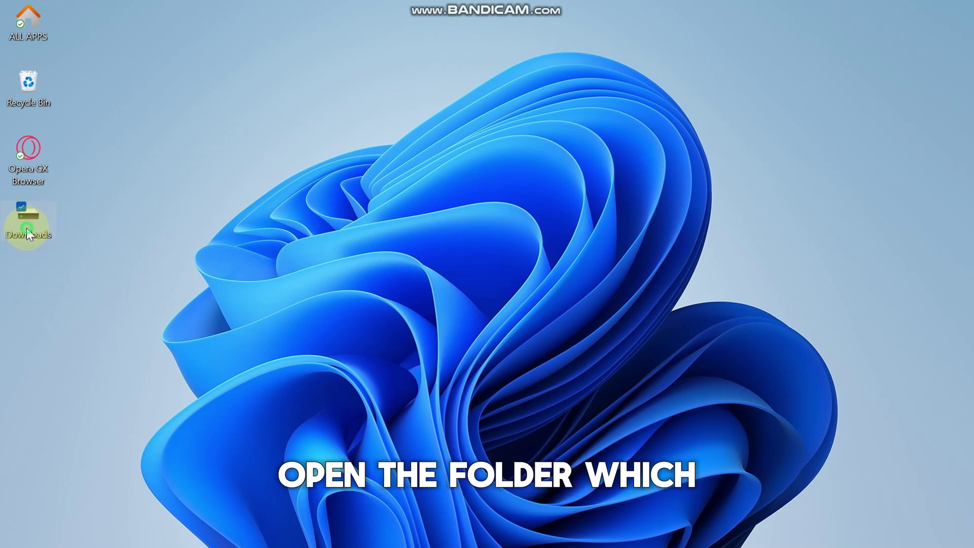
double_click(27, 228)
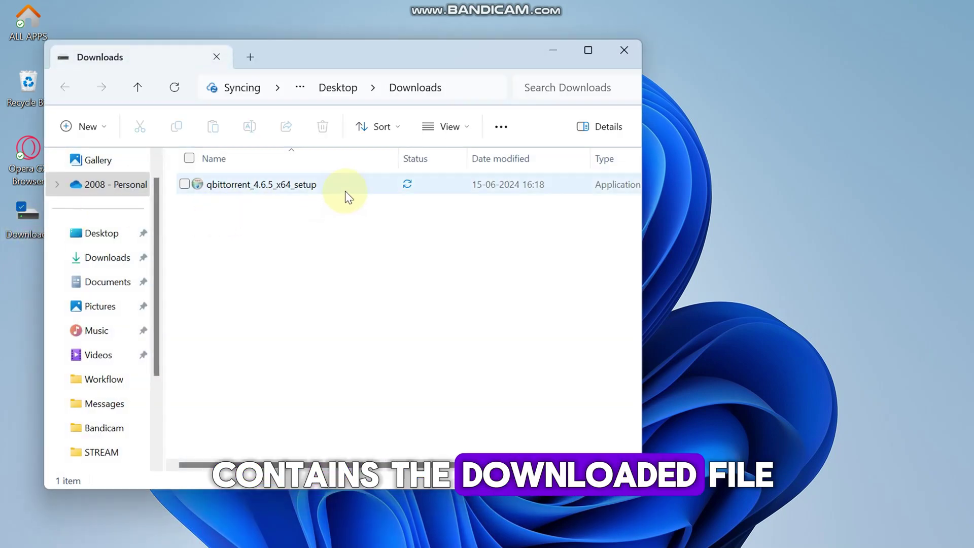
double_click(345, 190)
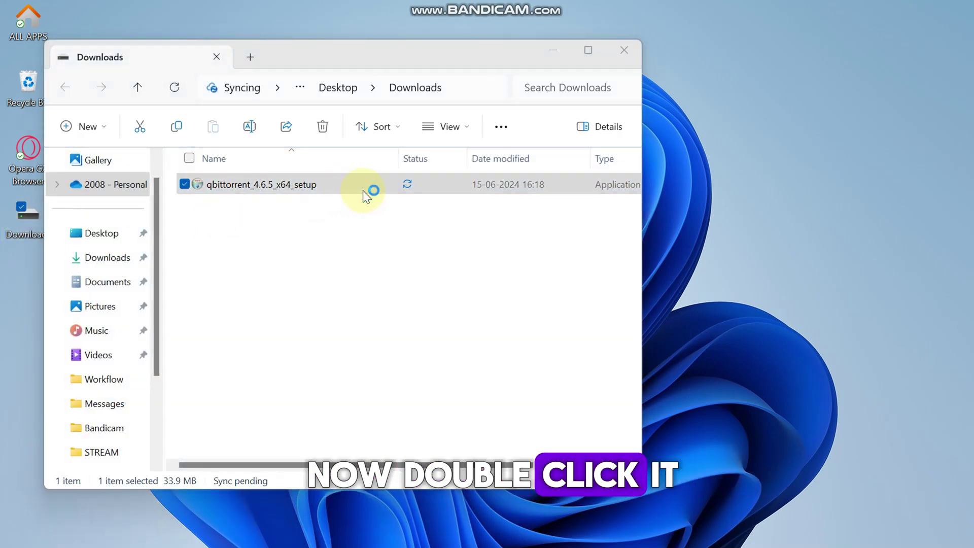
click(622, 51)
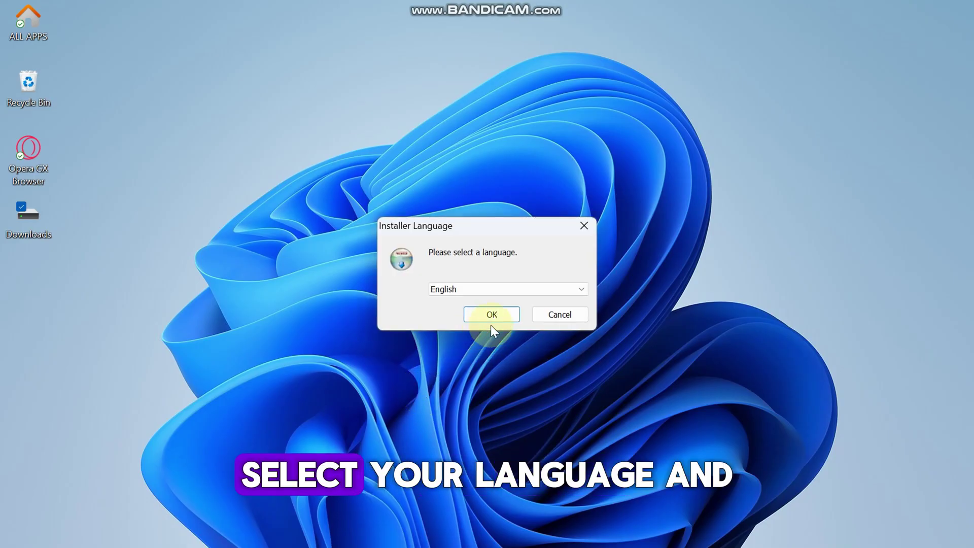
Install in English to C:\Program Files\qBittorrent, accepting the license and default components
click(487, 318)
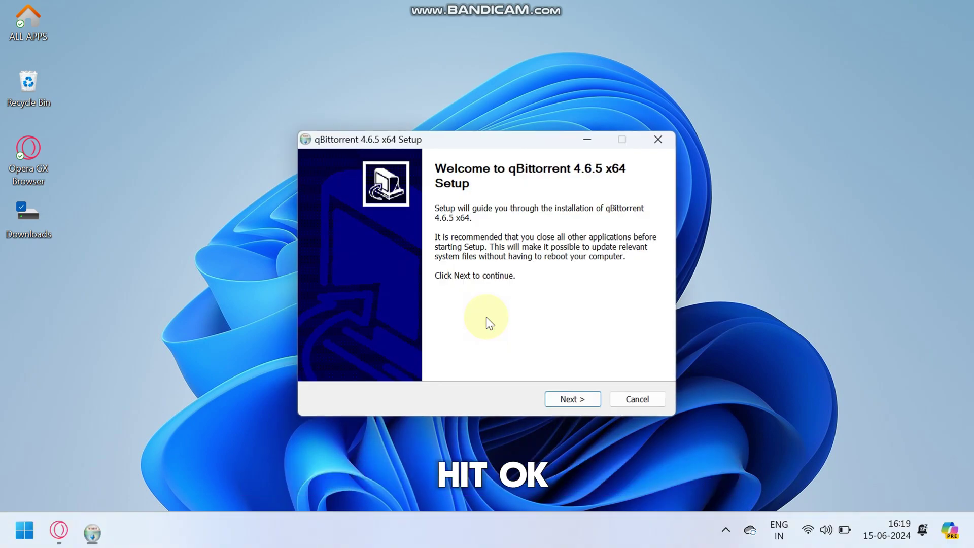
click(570, 399)
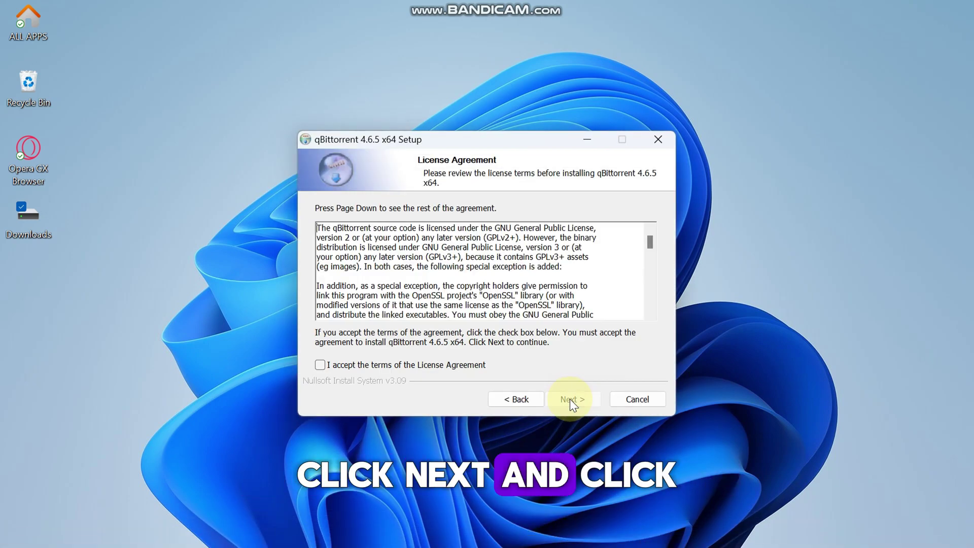
click(319, 366)
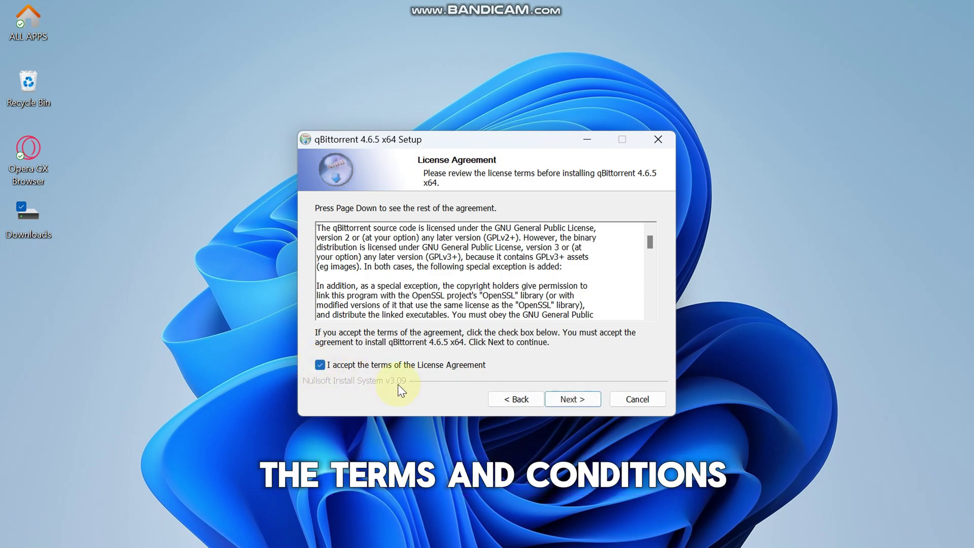
click(558, 403)
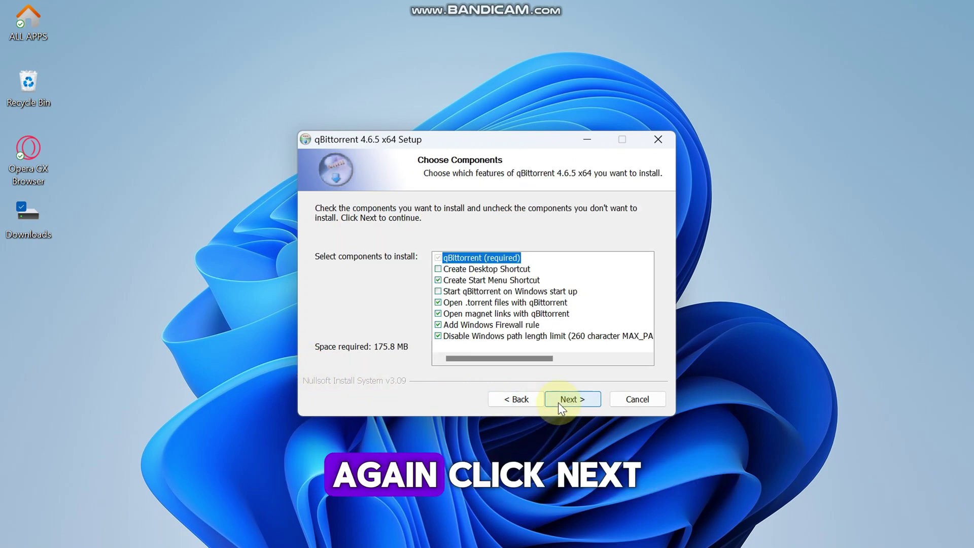
click(558, 402)
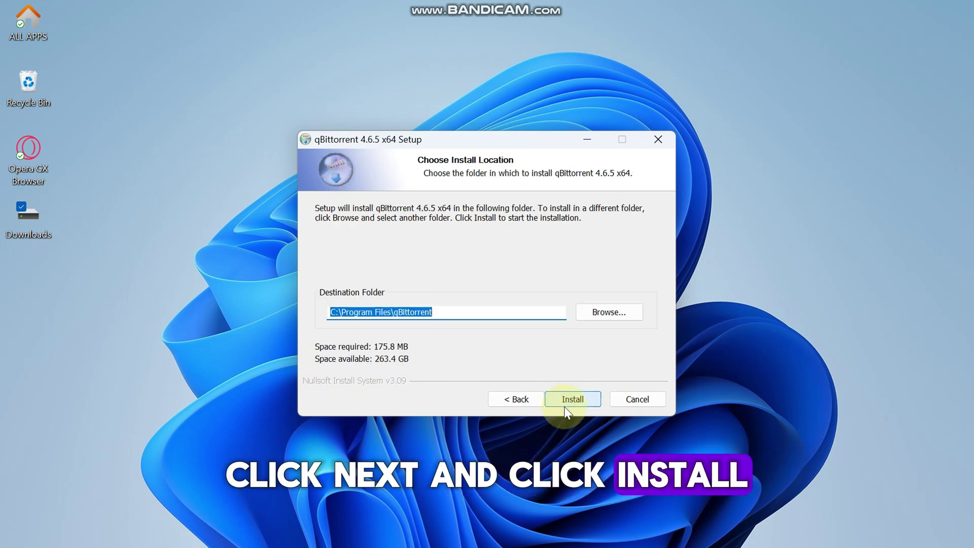
click(563, 404)
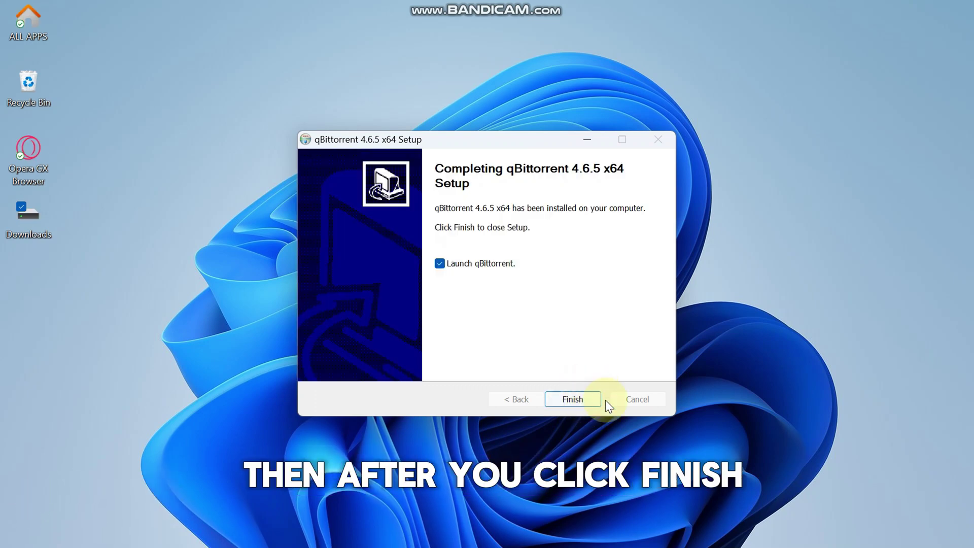
Finish setup with 'Launch qBittorrent' ticked so the empty main window opens
click(582, 405)
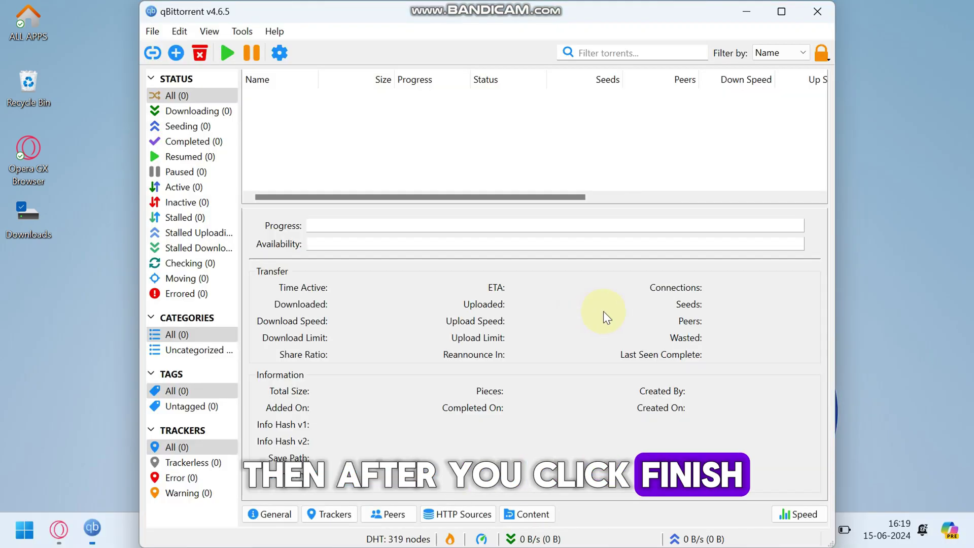